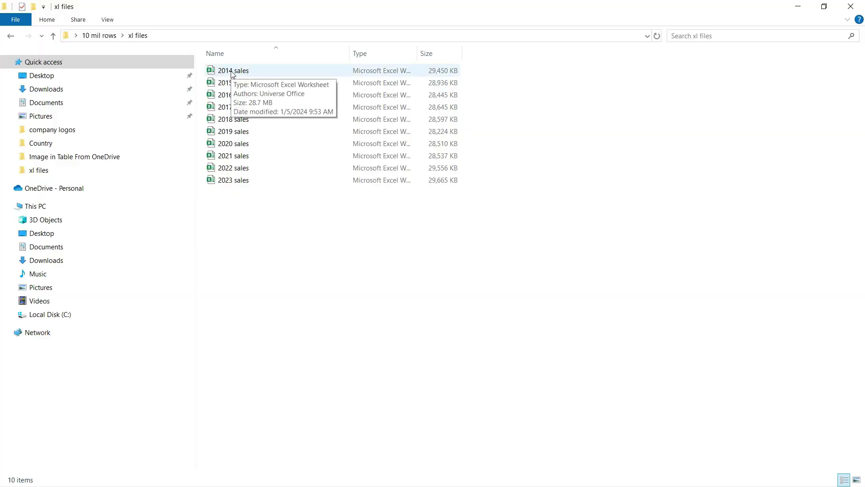
Step: Select the 2014 sales workbook in the xl files folder
left_click(232, 74)
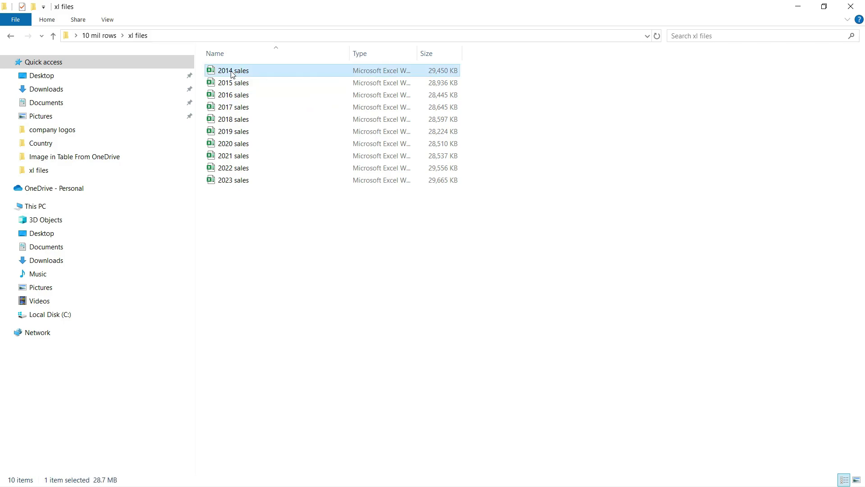
Step: Open the 2014 sales workbook and check that its table ends at Line# 1000000
double_click(231, 74)
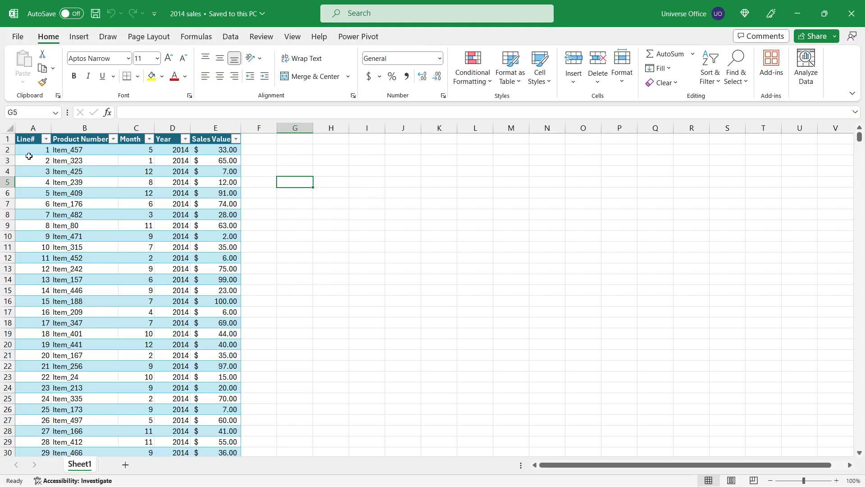
left_click_drag(28, 140, 228, 313)
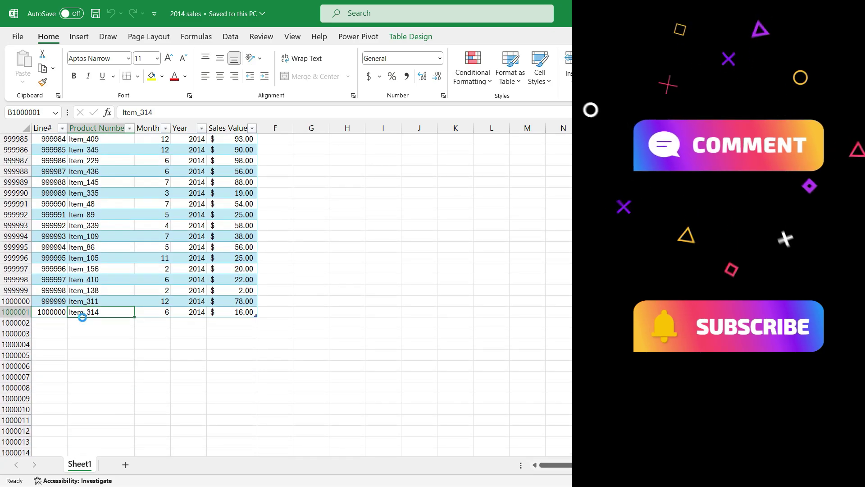
scroll(86, 303, "up", 5)
scroll(82, 317, "down", 3)
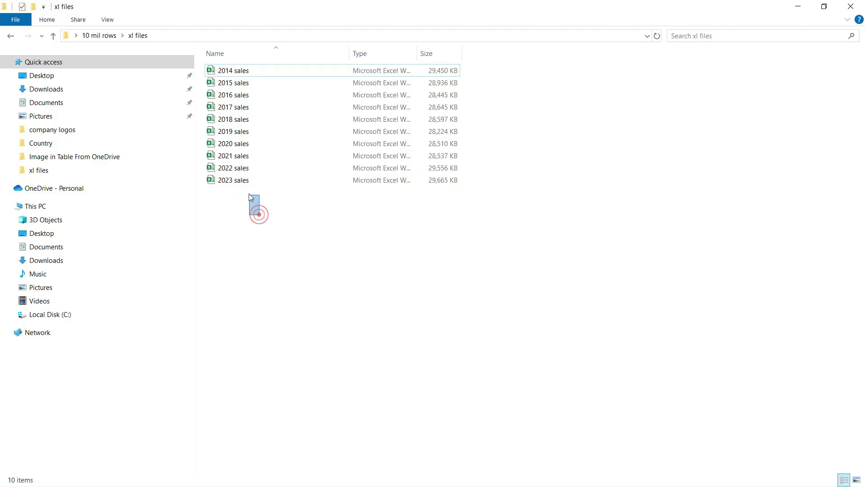
Step: Create a From Folder query on xl files and open it for transforming in Power Query
left_click_drag(248, 190, 238, 69)
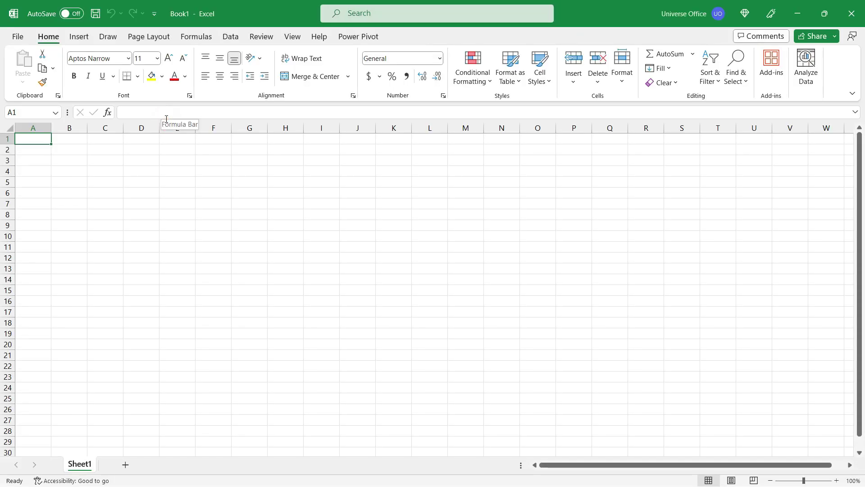
left_click(231, 37)
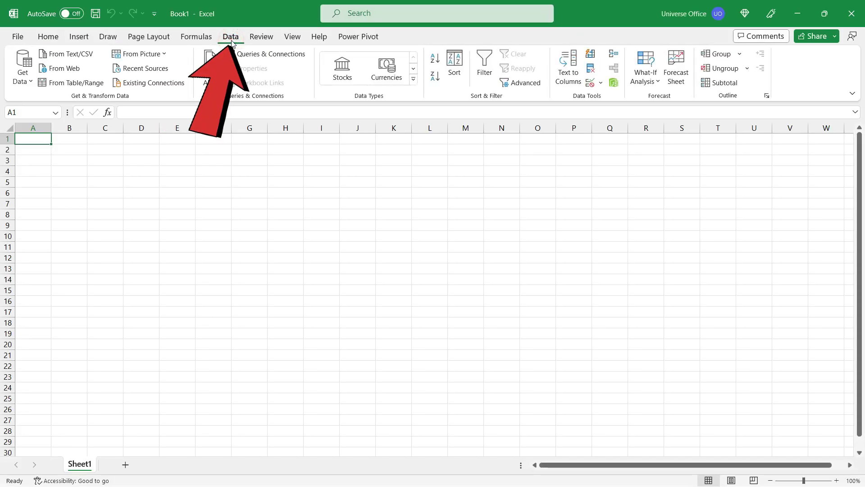
left_click(22, 72)
mouse_move(66, 105)
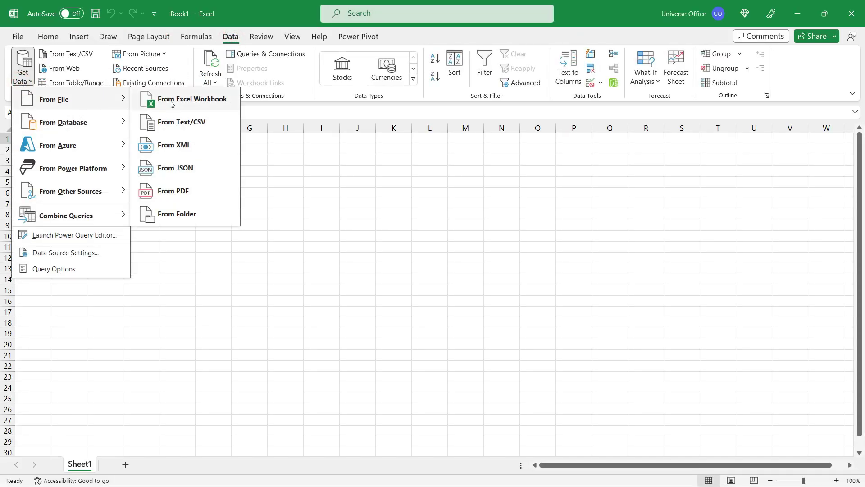
left_click(184, 216)
left_click(273, 102)
double_click(167, 78)
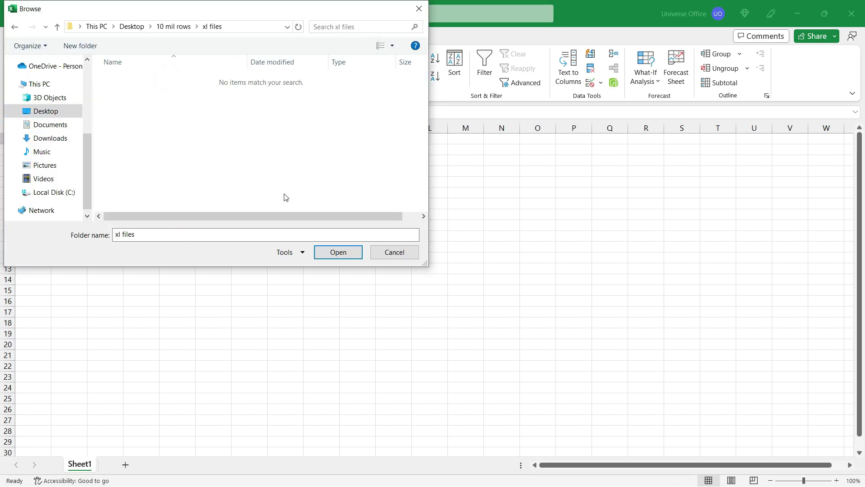
left_click(332, 253)
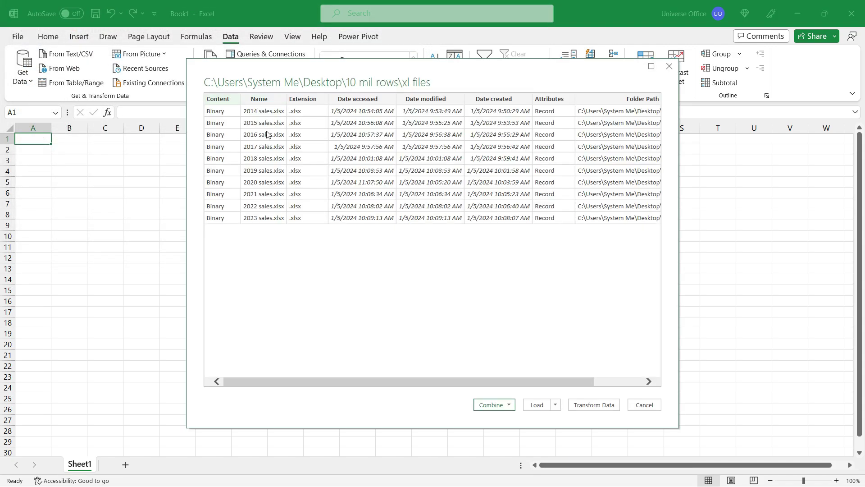
left_click(590, 405)
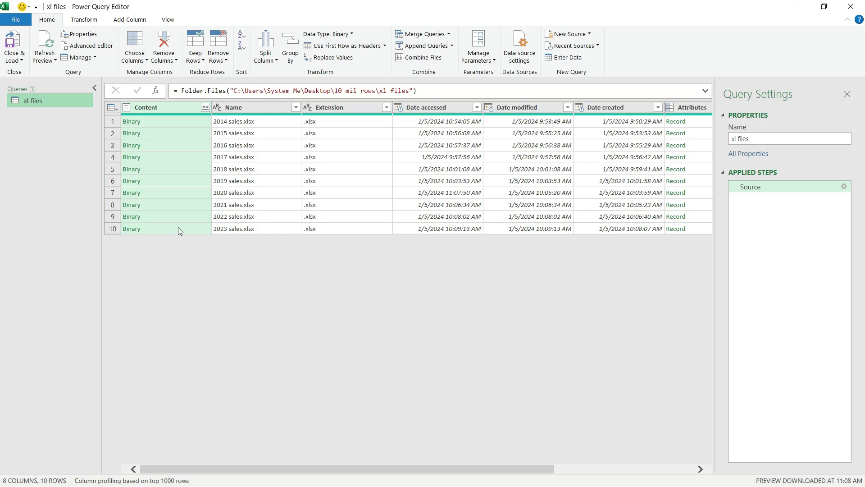
Step: Remove every column except Content and Name from the xl files query
left_click_drag(231, 469, 178, 469)
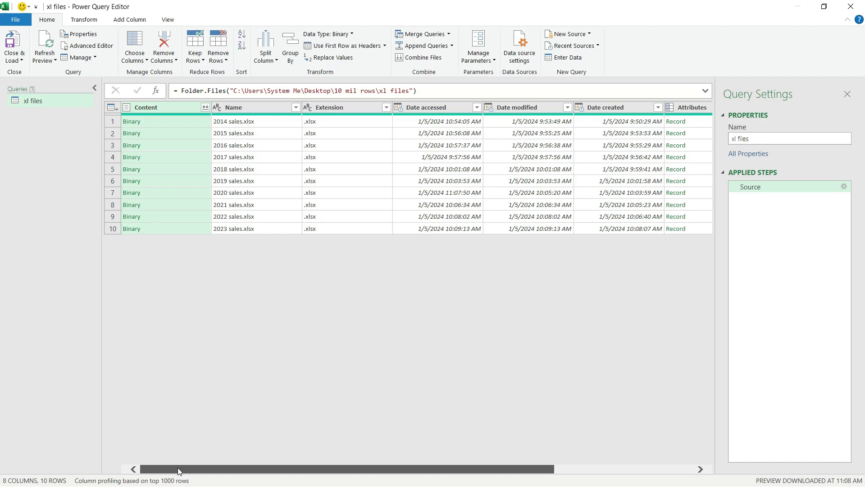
left_click(179, 108)
left_click(176, 119)
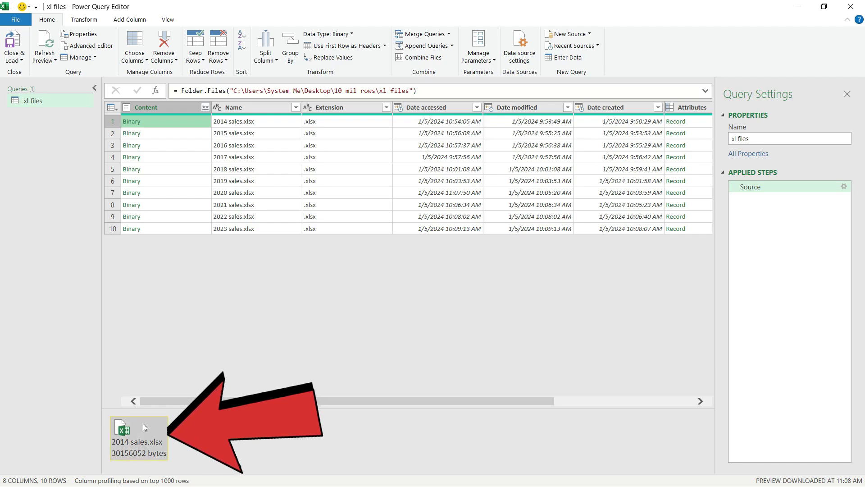
left_click(192, 168)
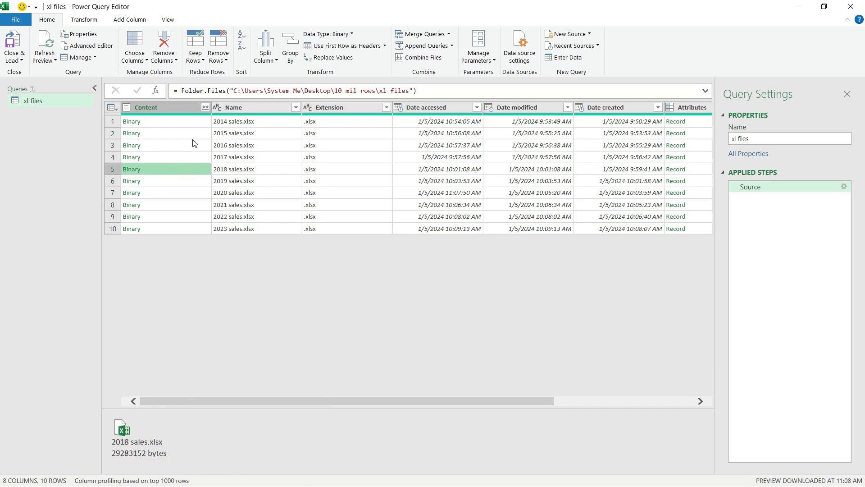
left_click(183, 108)
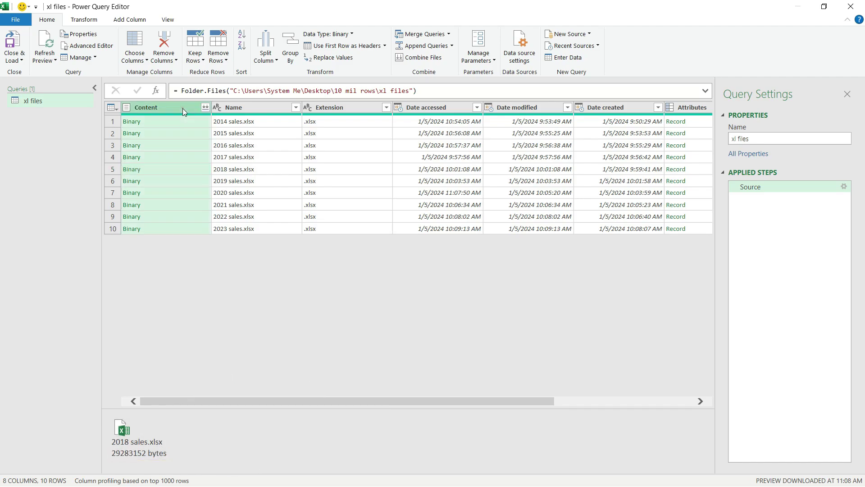
left_click(240, 109, "ctrl")
right_click(240, 110)
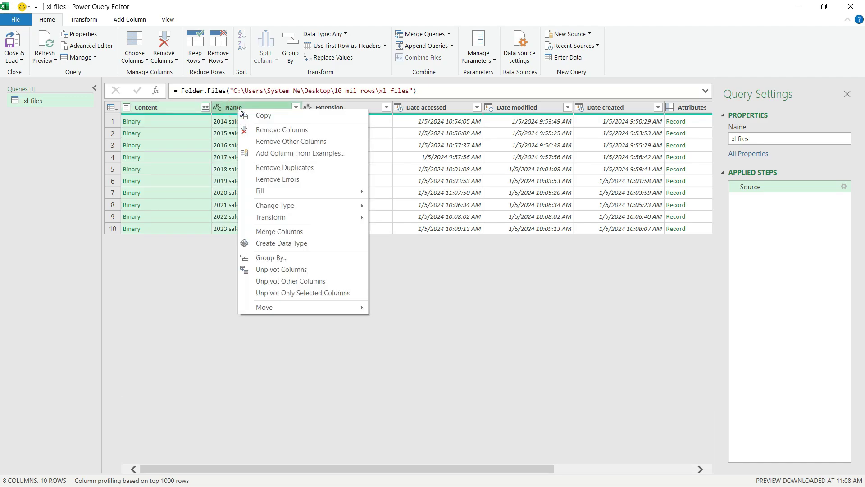
left_click(269, 142)
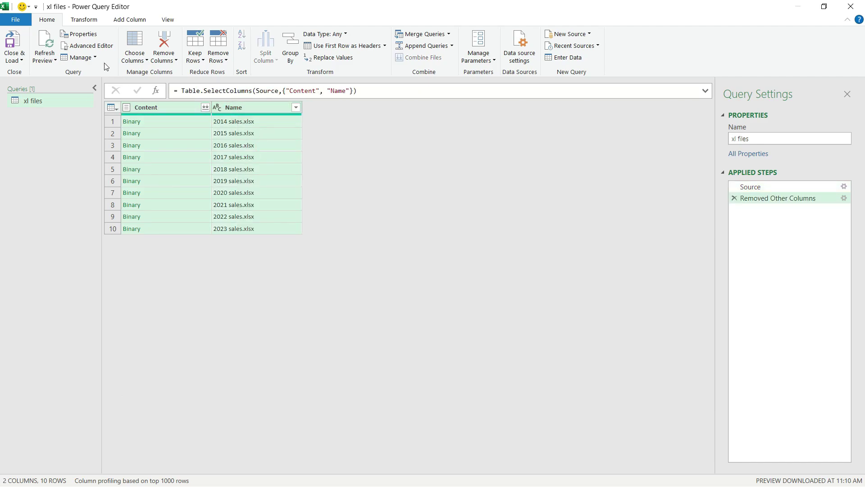
Step: Add a custom column named xlcontent with the formula =Excel.Workbook([Content])
left_click(129, 22)
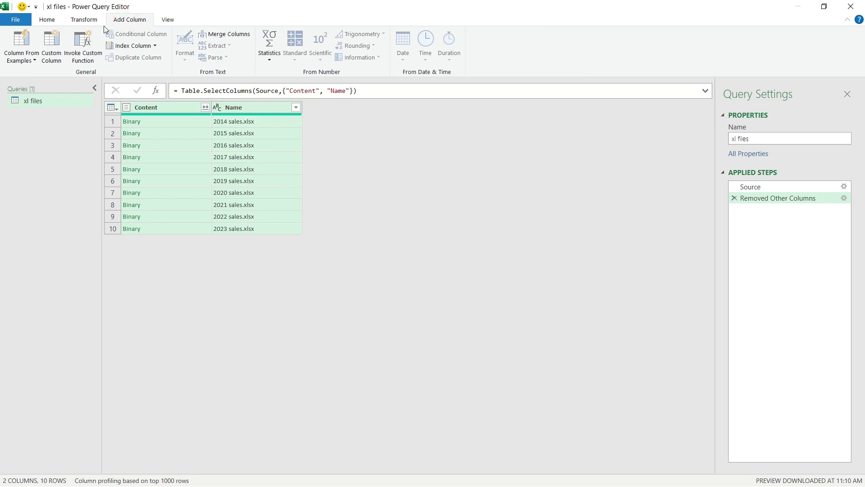
left_click(52, 50)
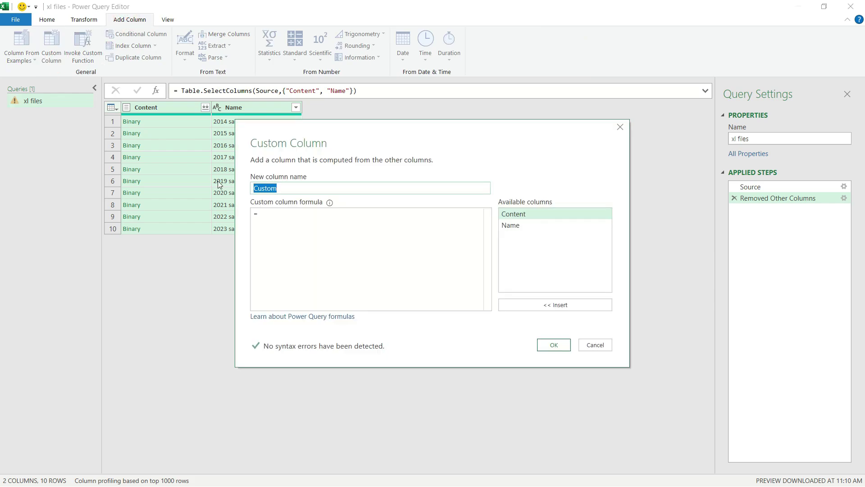
type("xlcontent")
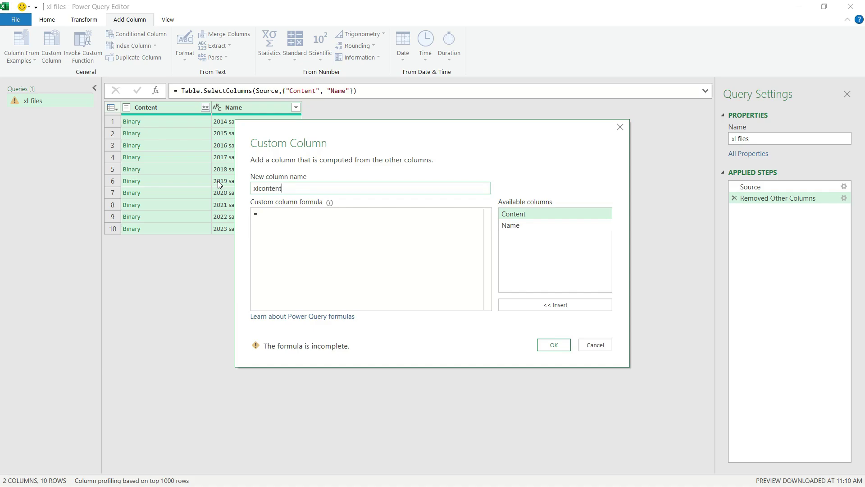
left_click(312, 240)
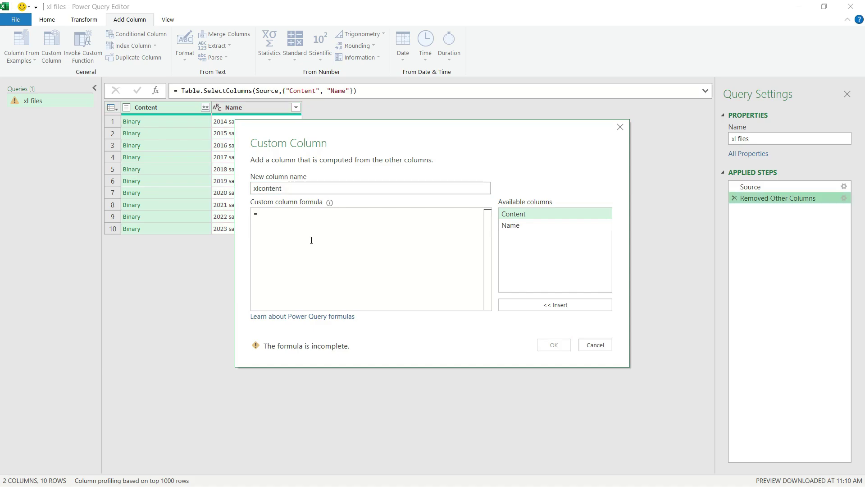
type("excel")
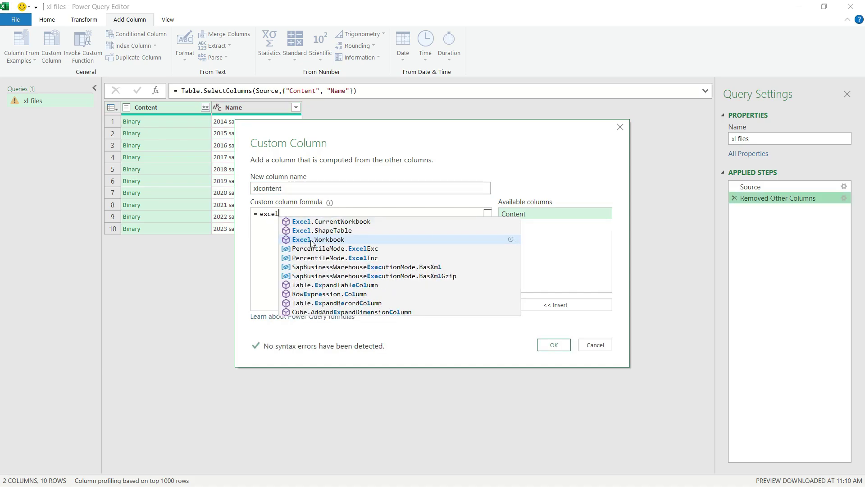
left_click(312, 242)
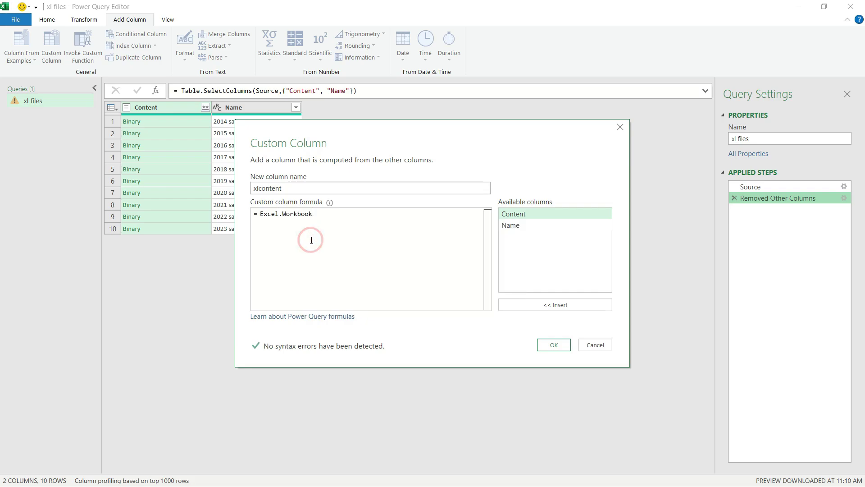
type("(")
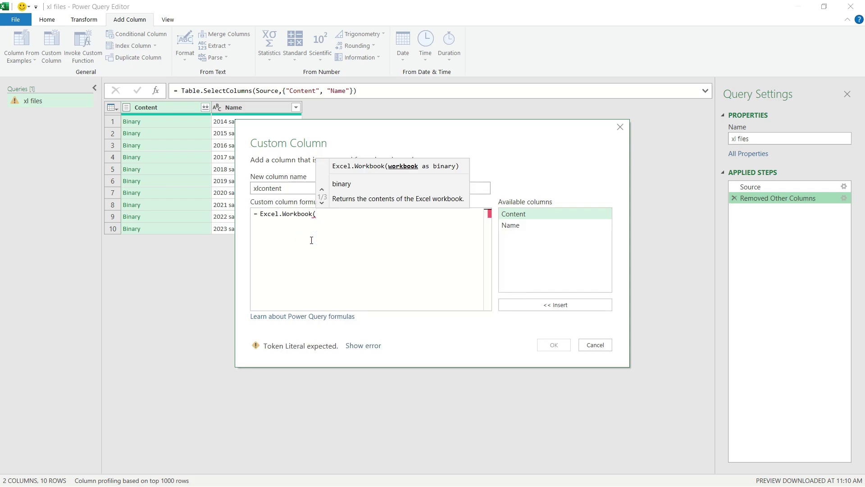
type("content")
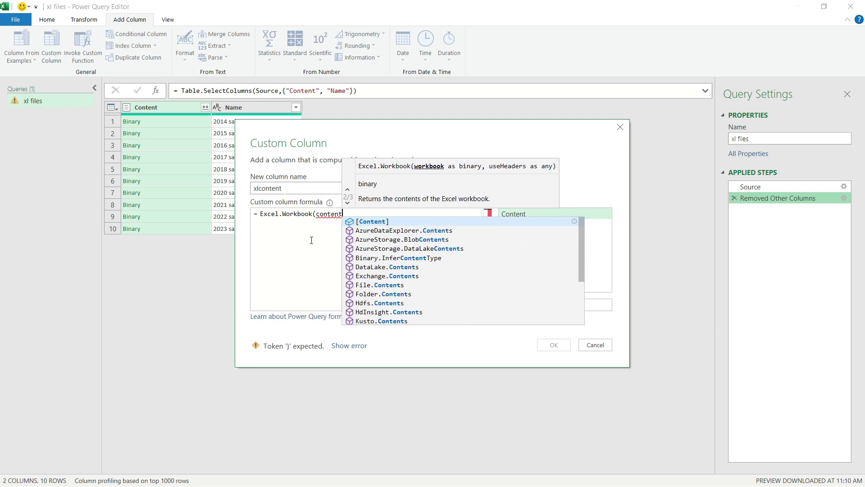
left_click(374, 223)
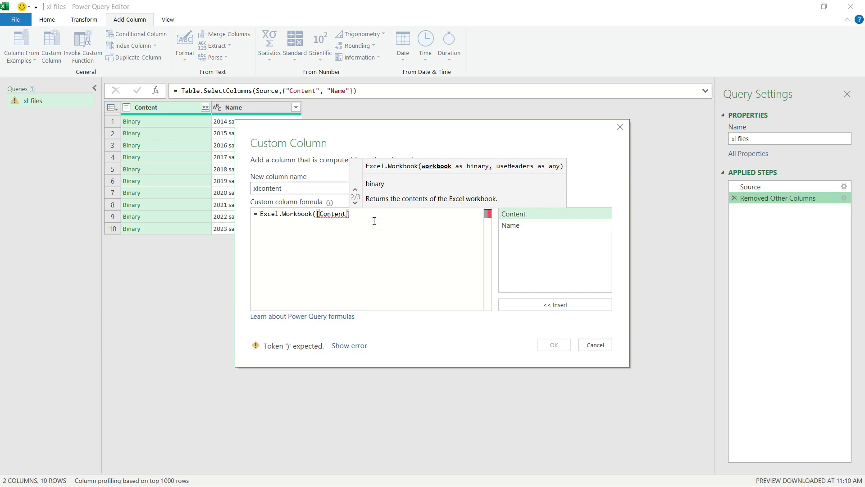
type(")")
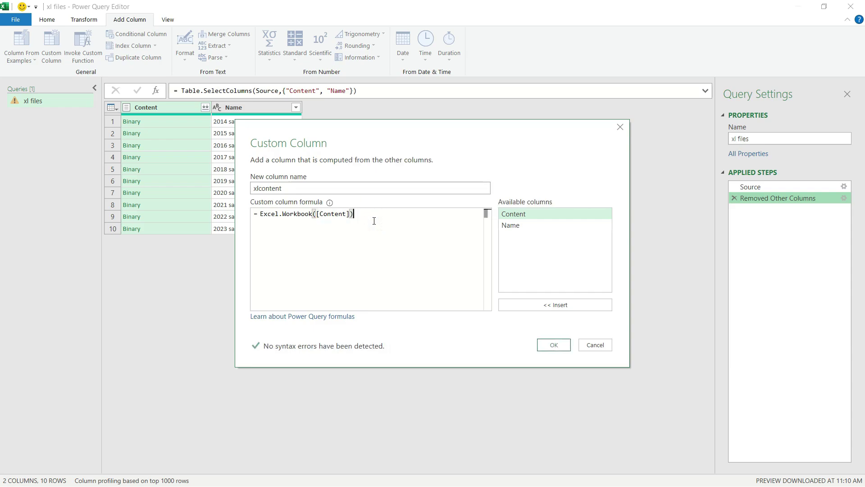
left_click(554, 345)
left_click(361, 120)
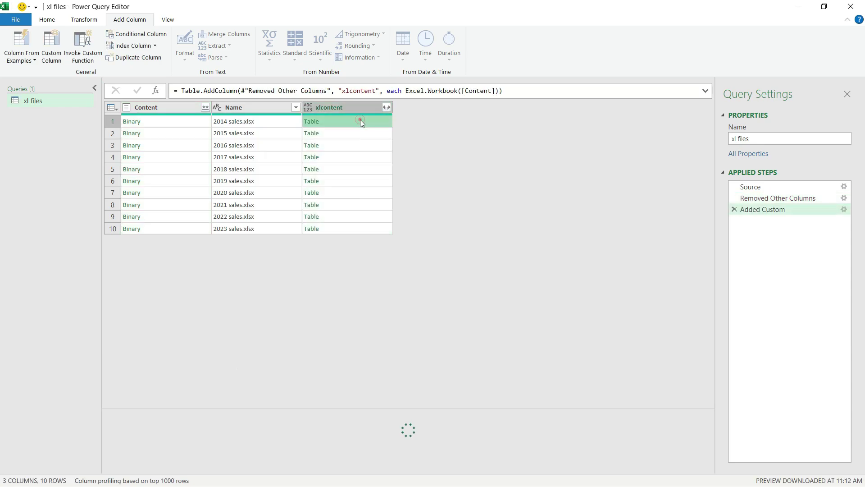
Step: Expand xlcontent into Data, Item and Kind columns without the column-name prefix
left_click_drag(361, 408, 361, 329)
left_click(351, 148)
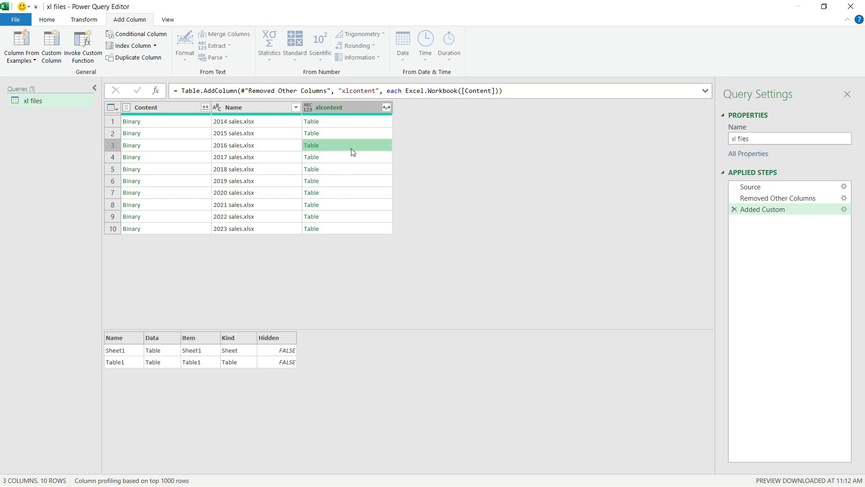
left_click(353, 170)
left_click(386, 108)
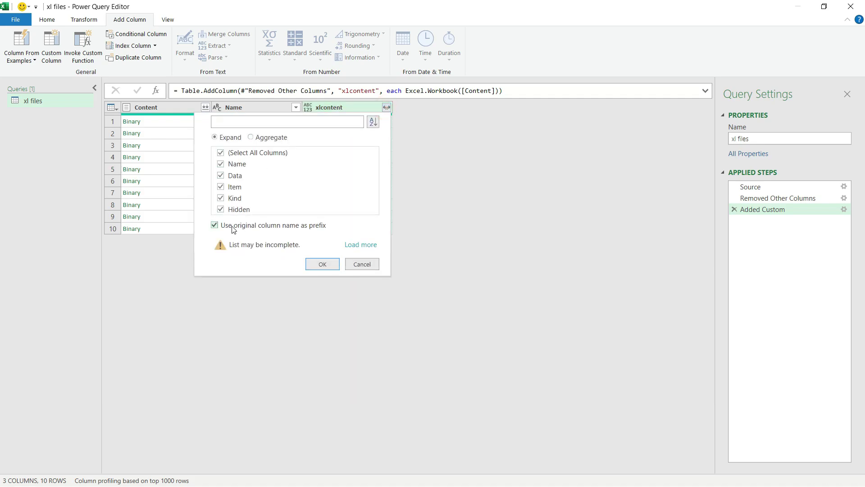
left_click(231, 225)
left_click(220, 154)
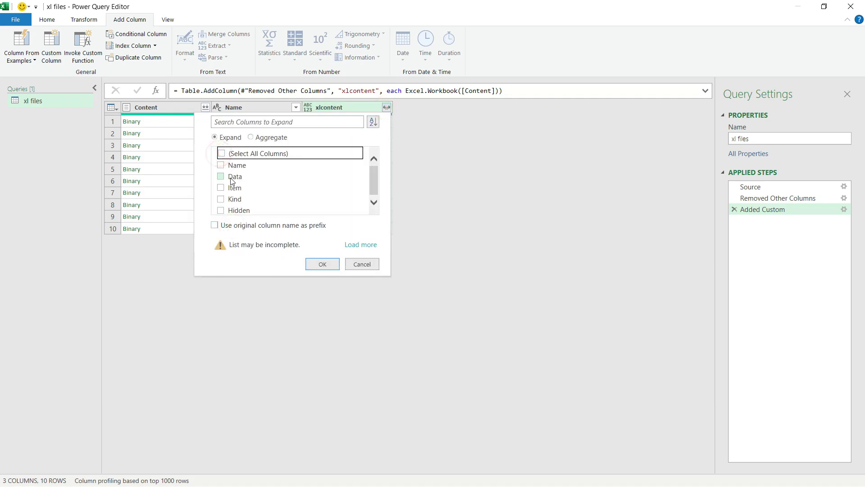
left_click(231, 178)
left_click(232, 187)
left_click(232, 199)
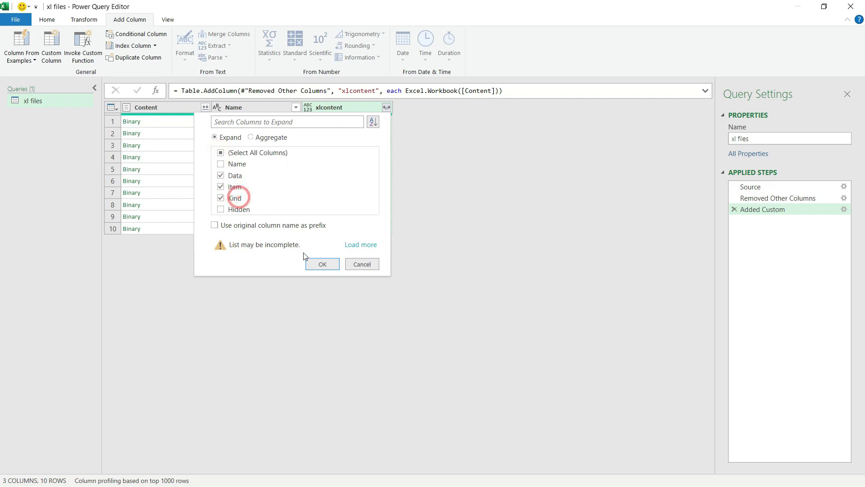
left_click(322, 265)
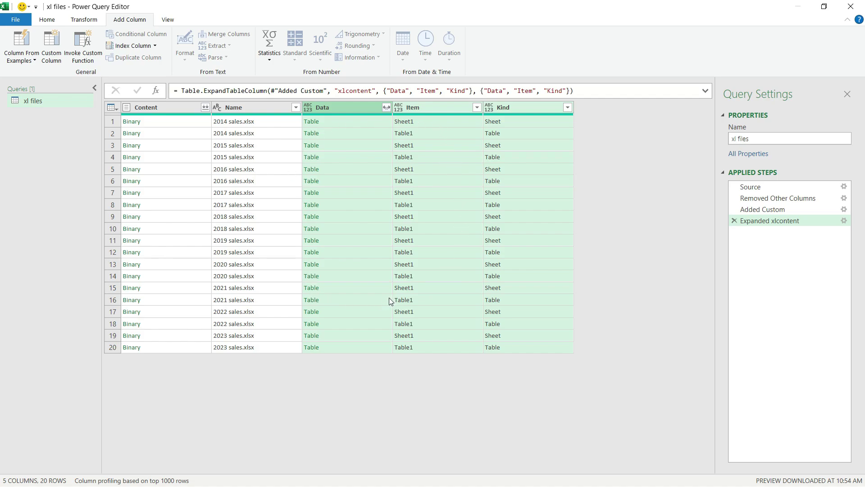
Step: Filter the Item column to exclude Sheet1, keeping only the Table1 rows
left_click(476, 107)
left_click(334, 237)
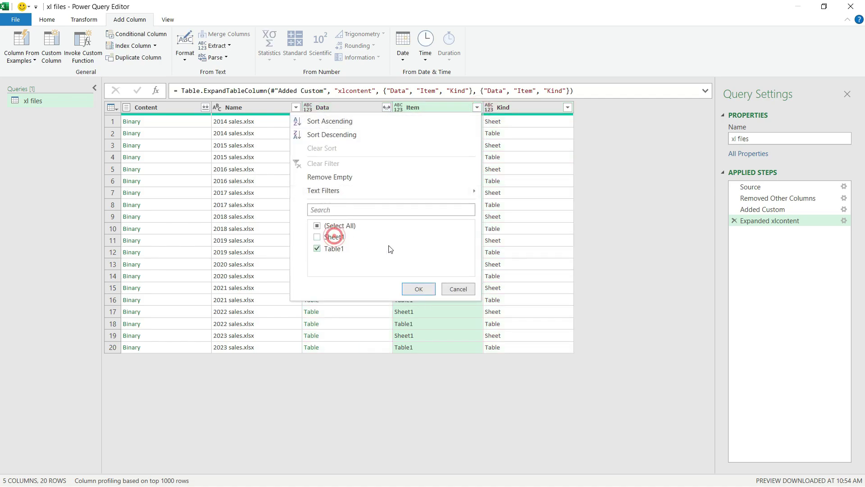
left_click(419, 289)
left_click(397, 144)
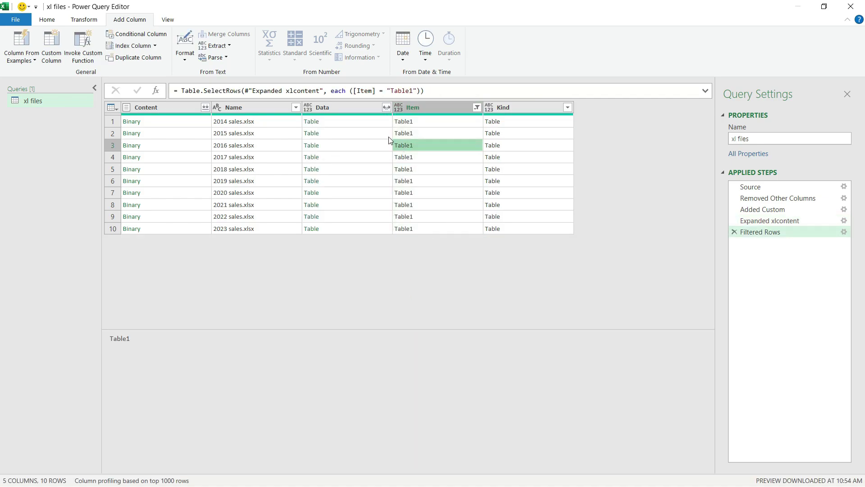
Step: Keep only Name and Data, then expand Data into all its sales columns
left_click(370, 123)
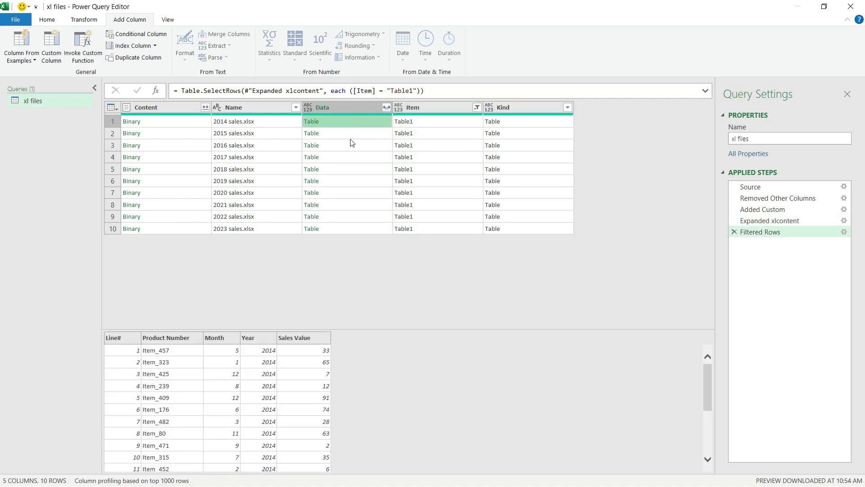
left_click_drag(331, 331, 332, 285)
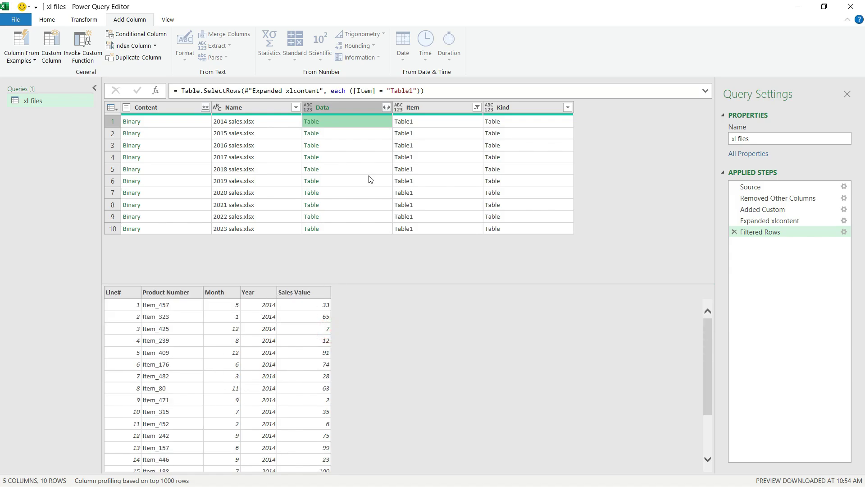
left_click(265, 104)
left_click(353, 110, "ctrl")
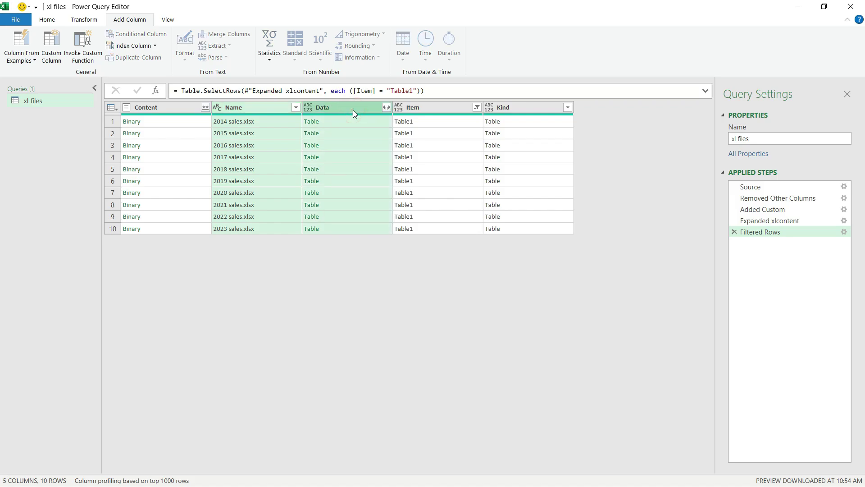
right_click(352, 110)
left_click(382, 142)
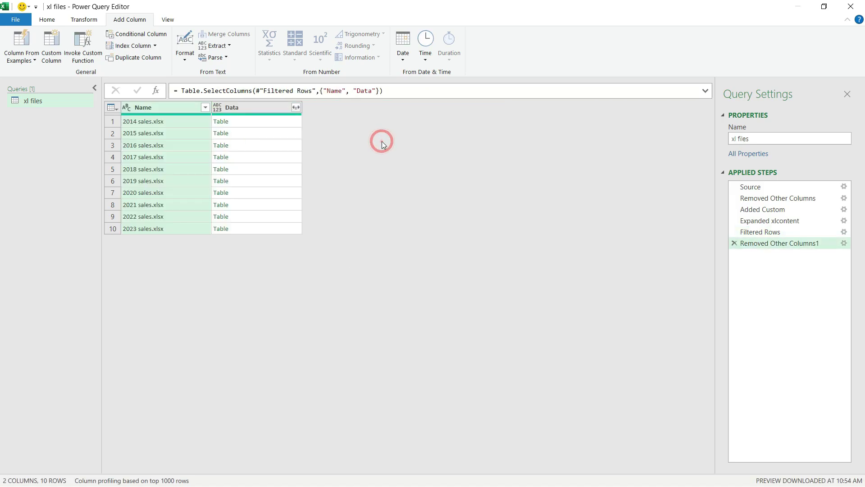
left_click(296, 108)
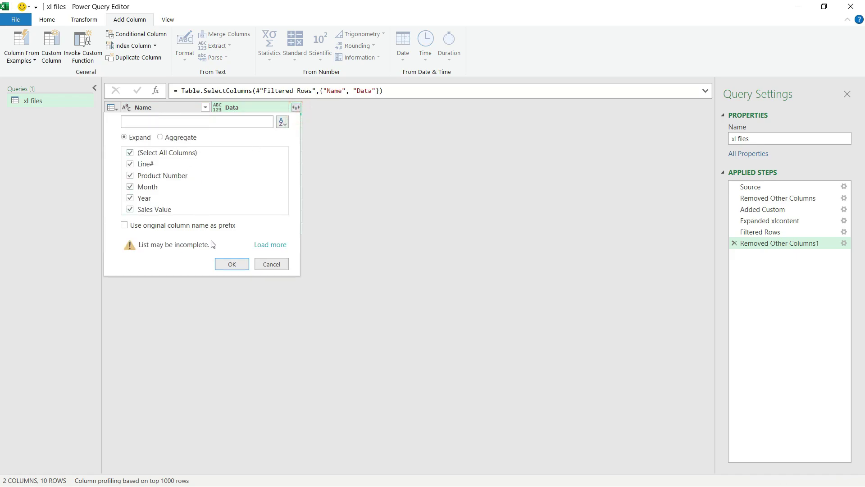
left_click(229, 262)
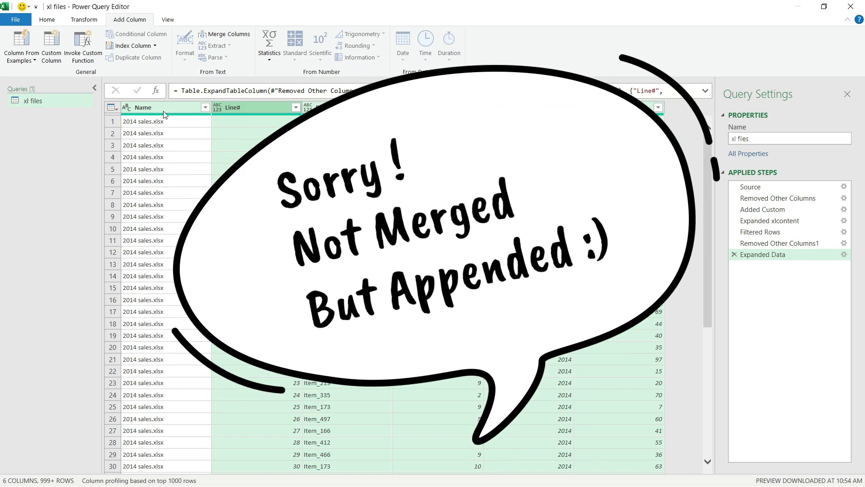
Step: Set the Line# and Product Number columns to the Text data type
left_click(166, 111)
left_click(230, 107)
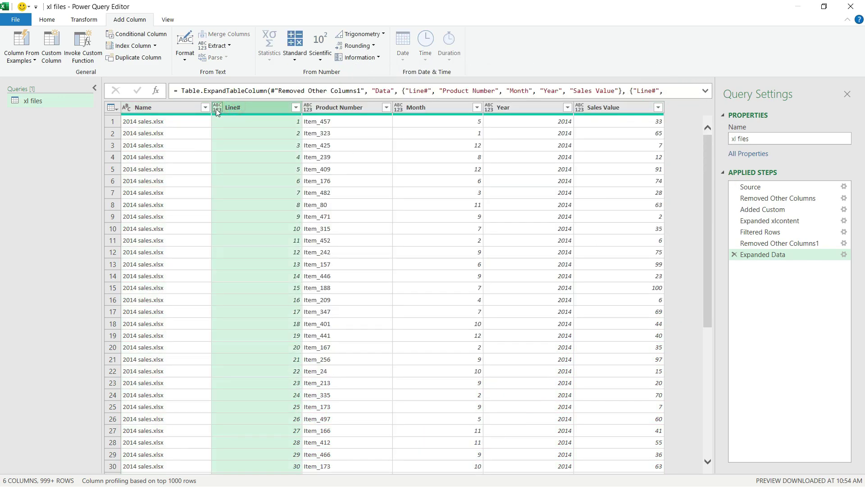
left_click(218, 110)
left_click(225, 231)
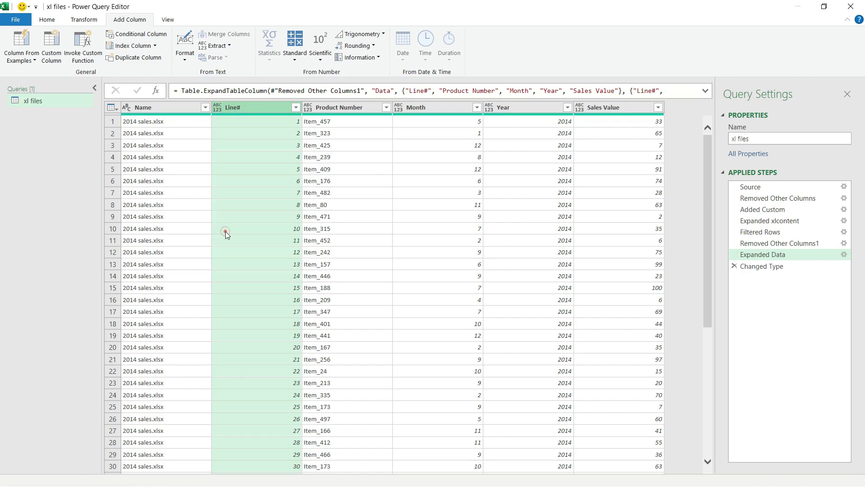
left_click(307, 108)
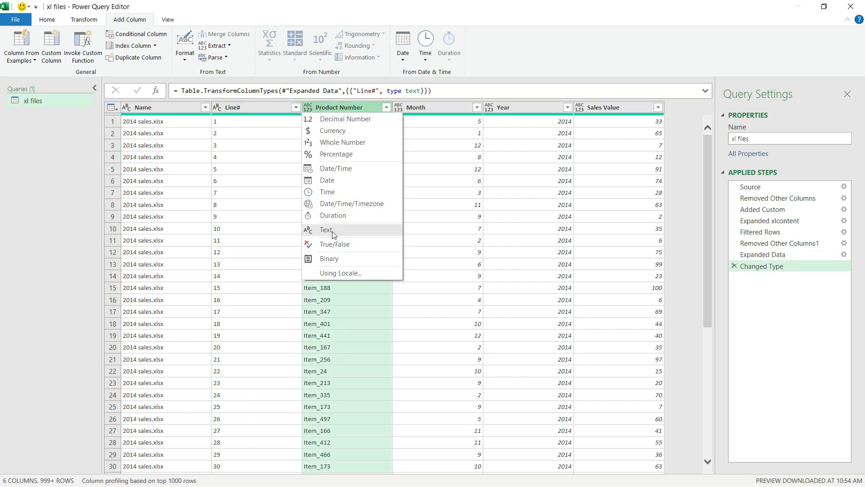
left_click(326, 230)
Step: Make Month and Year whole numbers and Sales Value a currency column
left_click(419, 107)
left_click(500, 107, "shift")
left_click(47, 19)
left_click(324, 34)
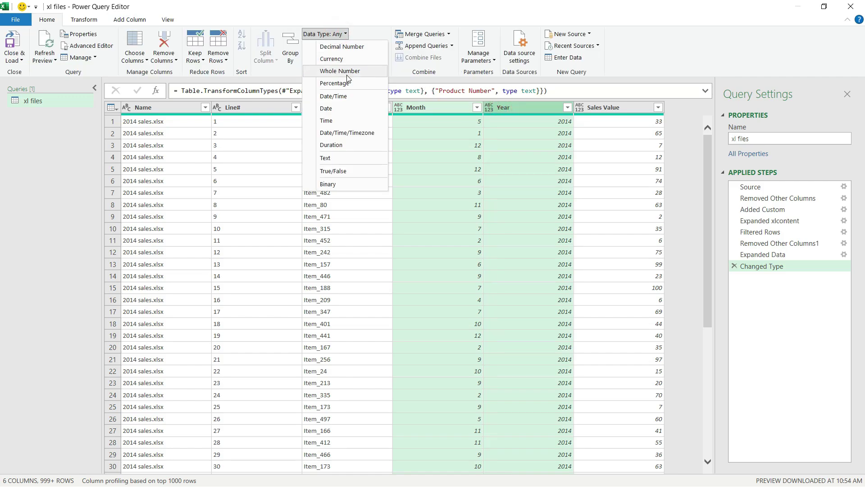
left_click(347, 71)
left_click(579, 108)
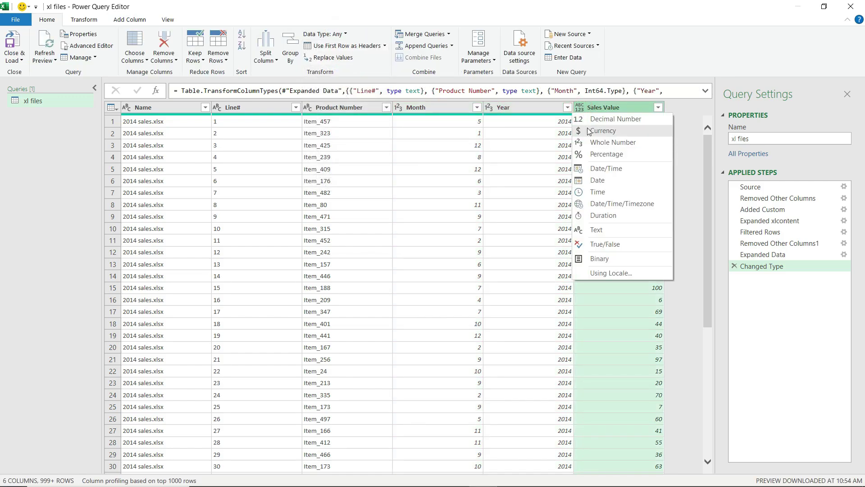
left_click(589, 131)
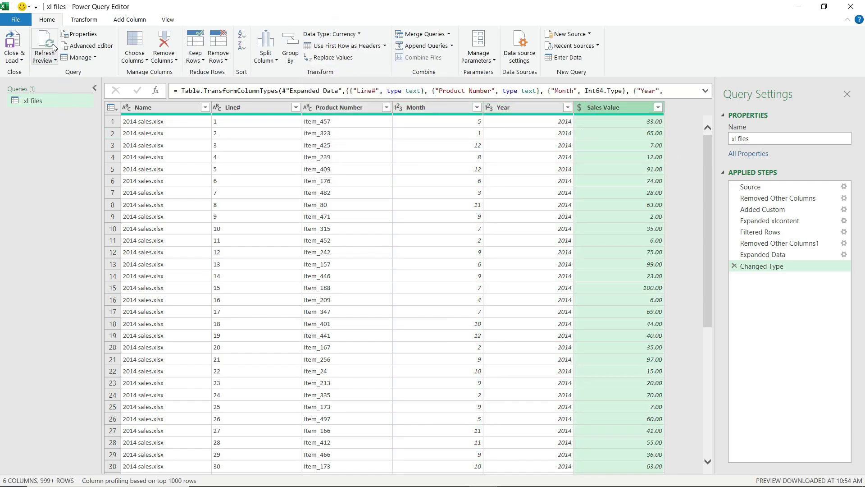
left_click(20, 61)
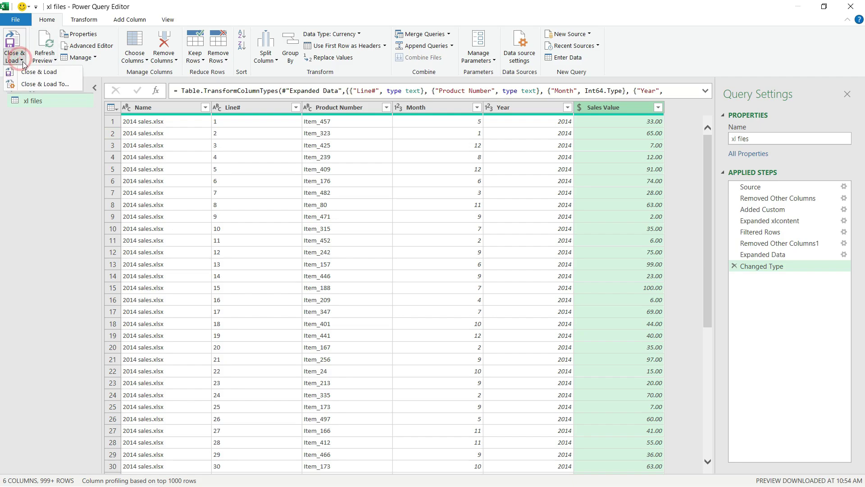
Step: Load the query as connection only into the Data Model, bringing in 10,000,000 rows
left_click(26, 84)
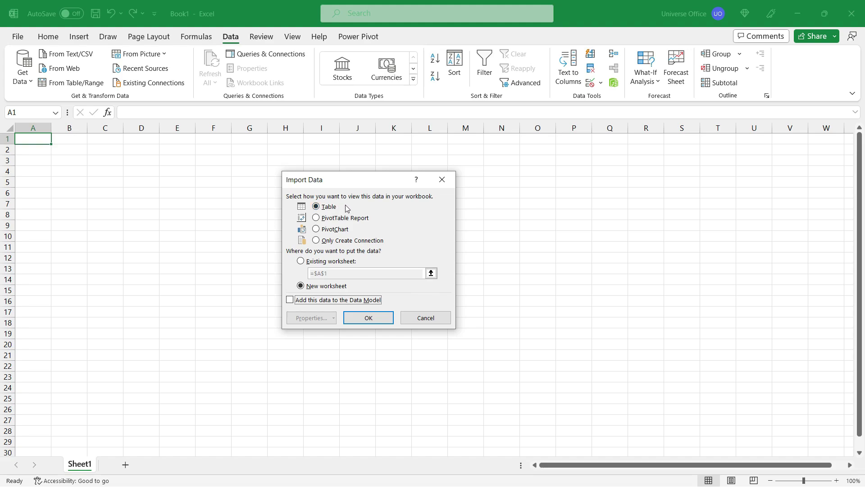
left_click(332, 245)
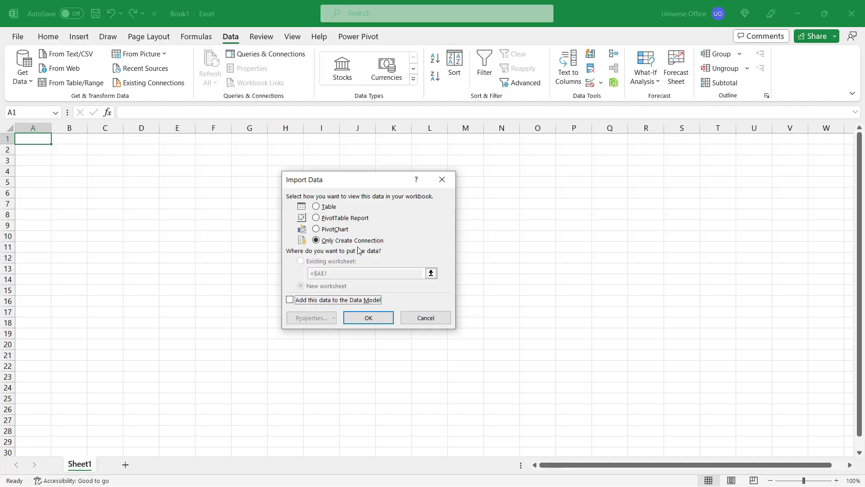
left_click(291, 301)
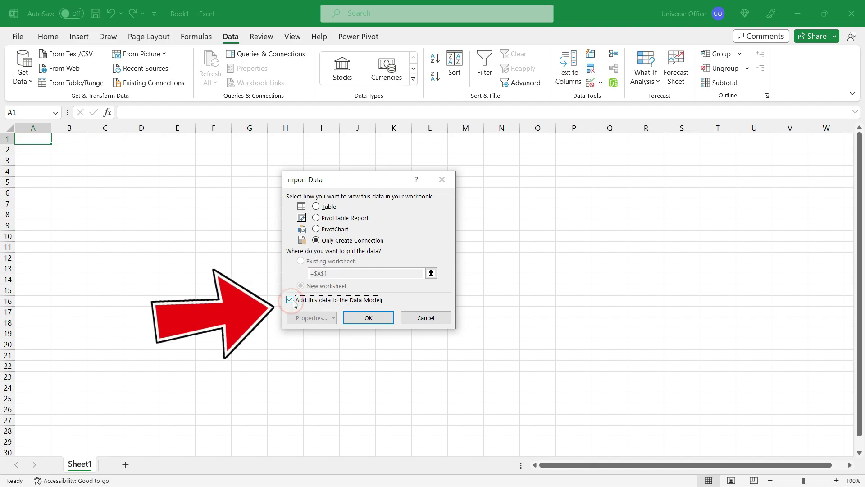
left_click(358, 312)
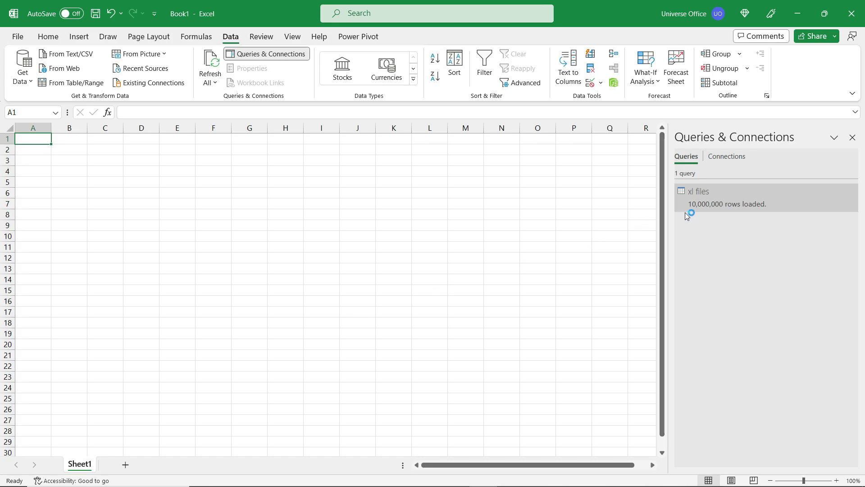
mouse_move(680, 211)
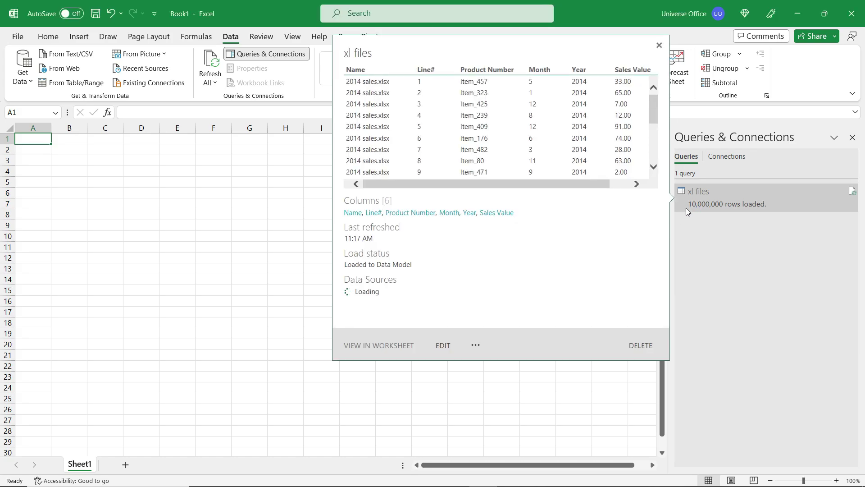
Step: Open the Data Model in Power Pivot to view the xl files table
left_click(269, 207)
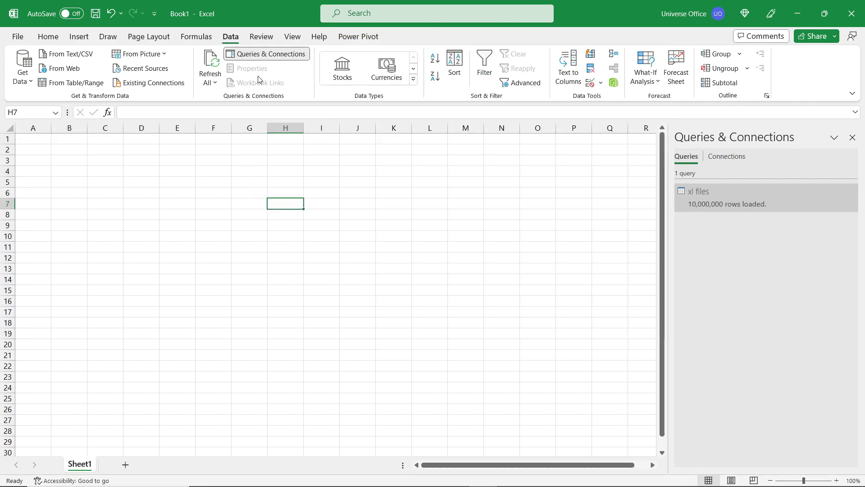
left_click(613, 83)
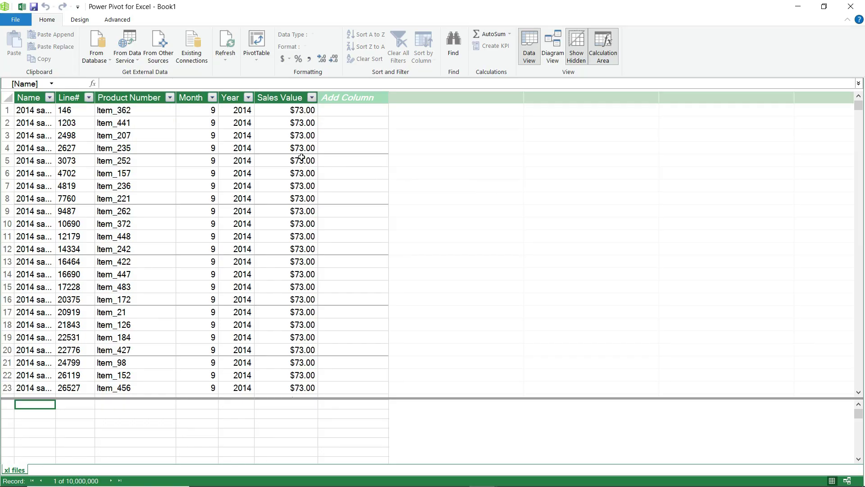
scroll(172, 189, "down", 2)
scroll(172, 189, "up", 1)
scroll(160, 206, "down", 2)
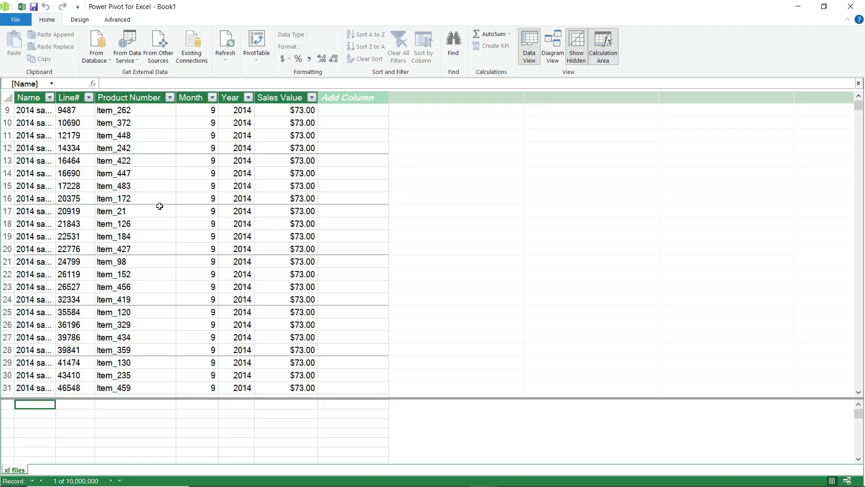
Step: Jump to record 2561 in the 10,000,000-record xl files table
left_click(75, 480)
type("2561")
key("Return")
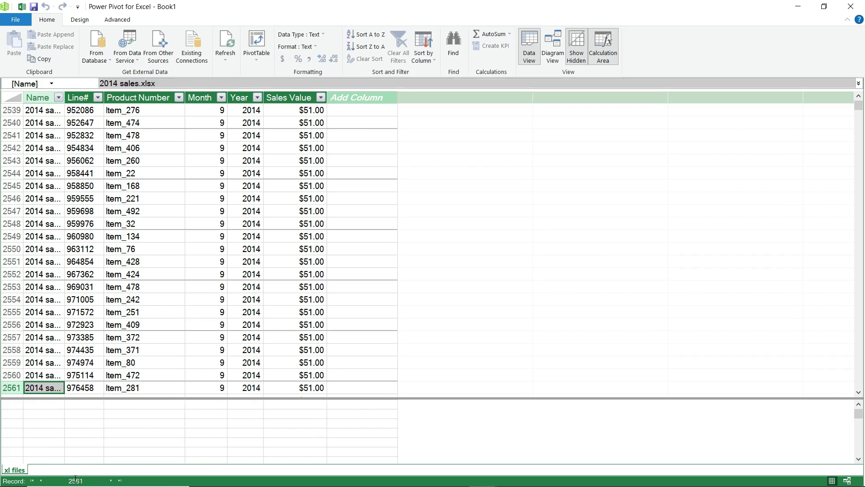
scroll(63, 354, "down", 2)
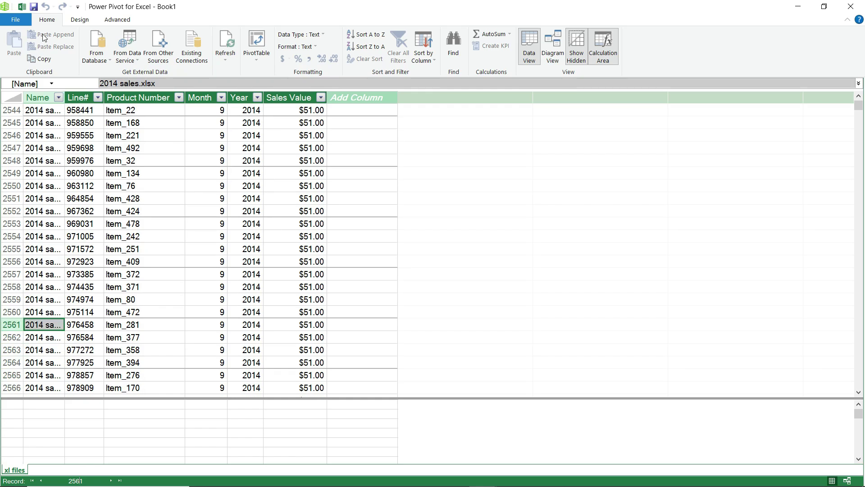
Step: Insert a PivotTable from the Power Pivot data model on the existing Sheet1 at H7
left_click(256, 59)
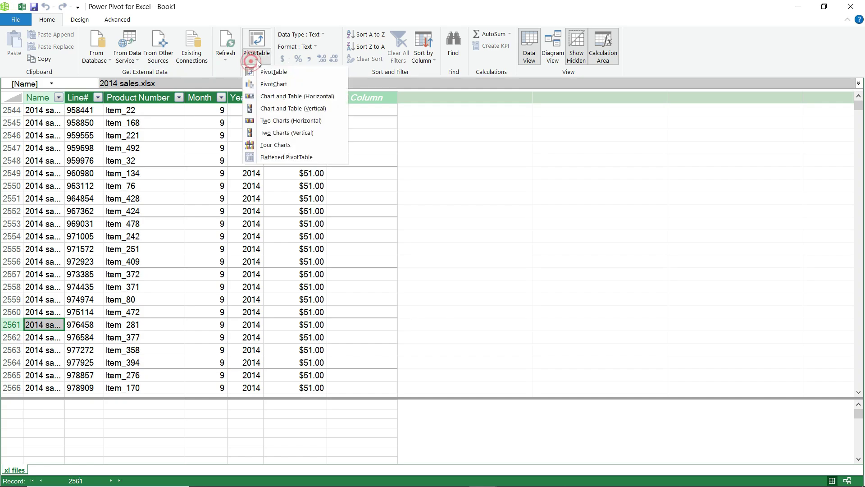
left_click(263, 72)
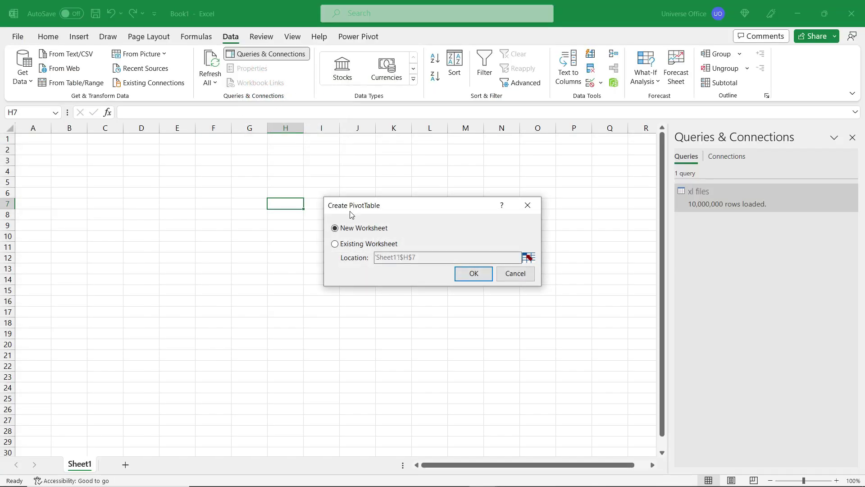
left_click(342, 244)
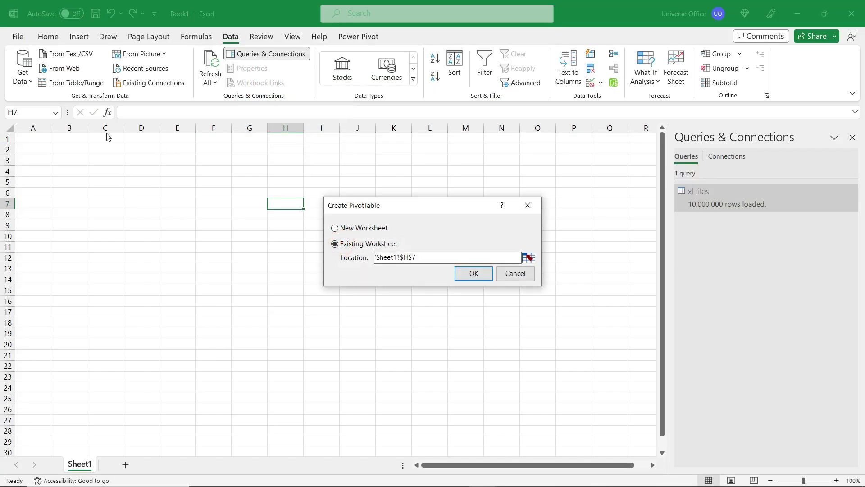
left_click(472, 275)
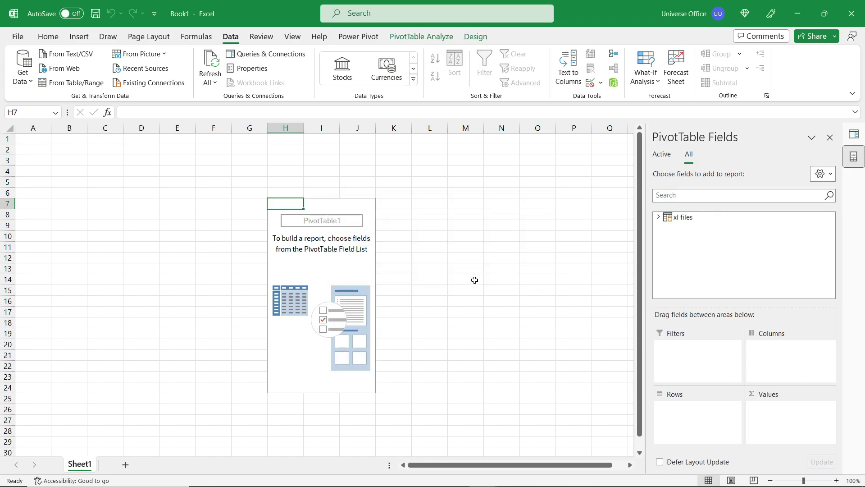
Step: Build the pivot with Product Number in Rows, Year in Columns and summed Sales Value
left_click(658, 217)
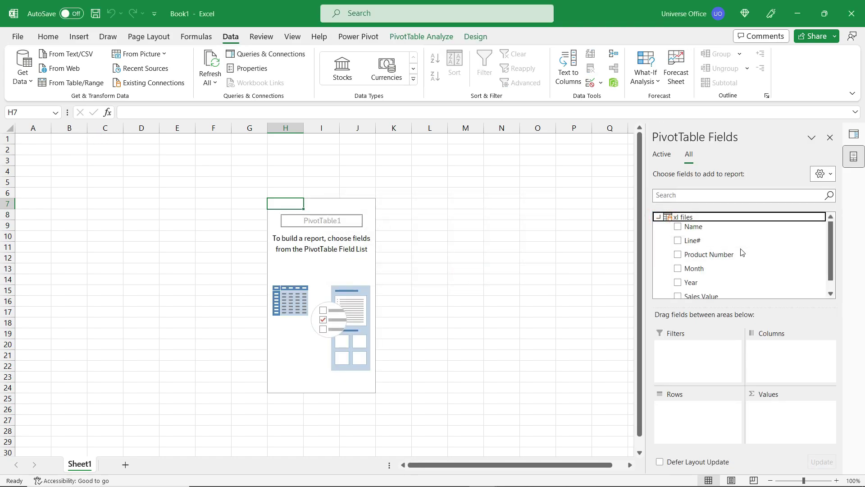
scroll(737, 245, "down", 1)
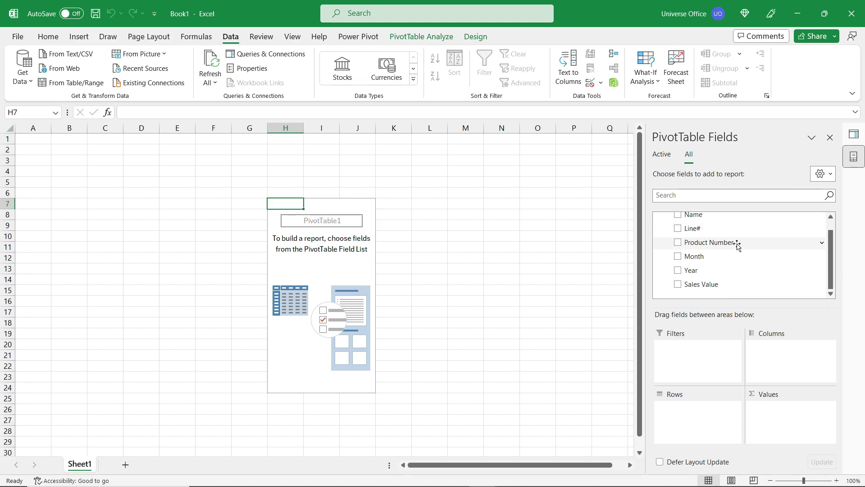
scroll(738, 244, "up", 1)
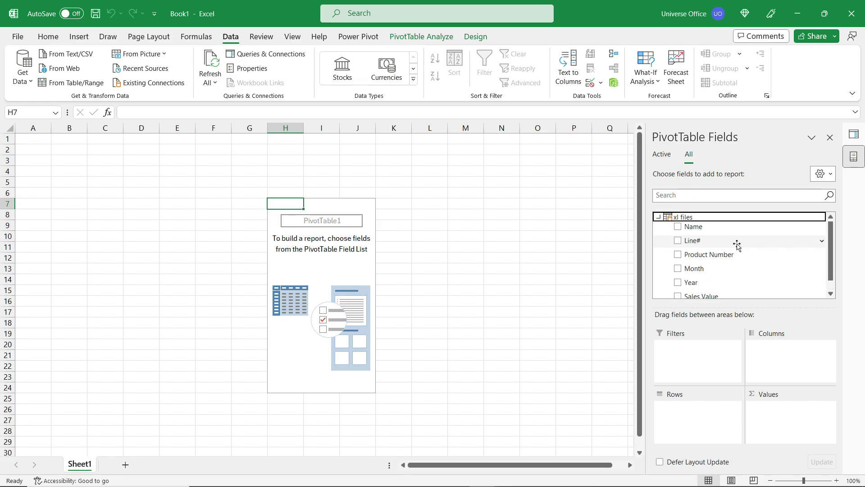
left_click_drag(721, 253, 701, 399)
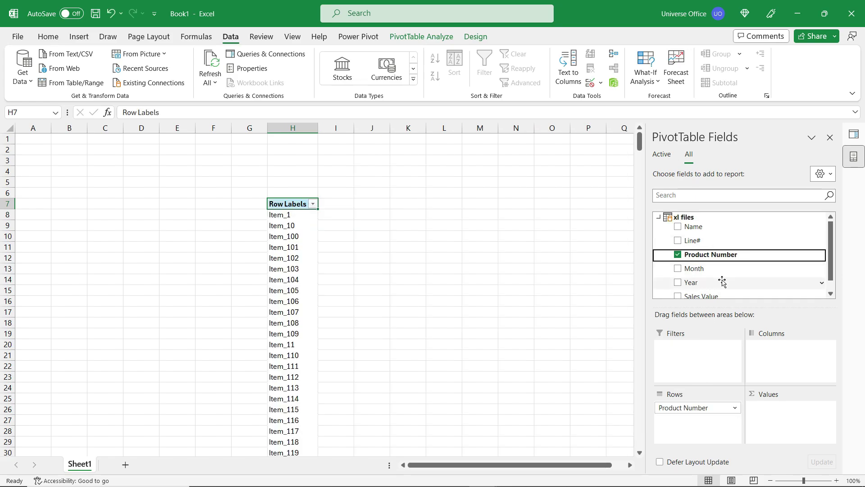
left_click_drag(722, 283, 793, 374)
scroll(763, 225, "down", 1)
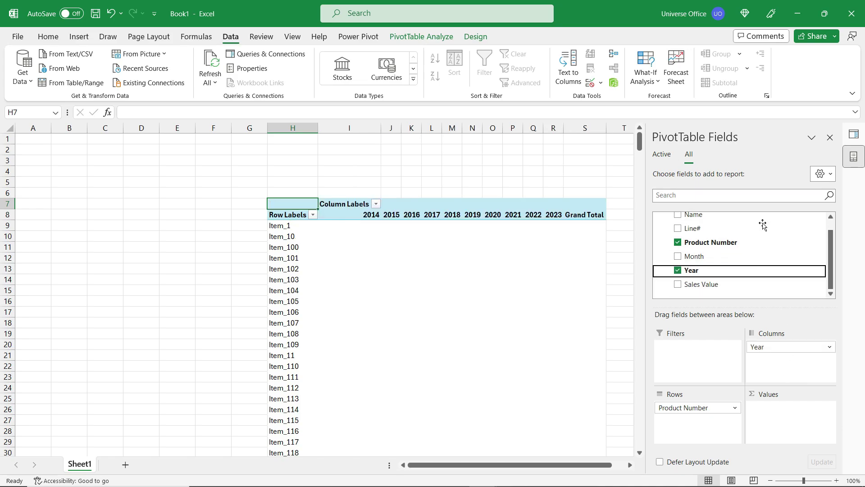
left_click_drag(740, 285, 791, 419)
Step: Select pivot cells H7:R33 to check the 2014–2023 sales totals
left_click_drag(506, 465, 522, 466)
scroll(309, 218, "down", 2)
scroll(310, 221, "down", 5)
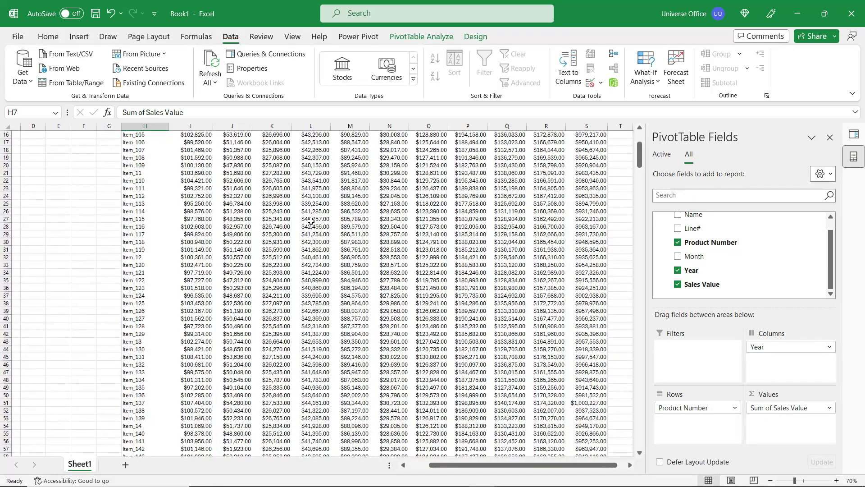
scroll(311, 221, "up", 5)
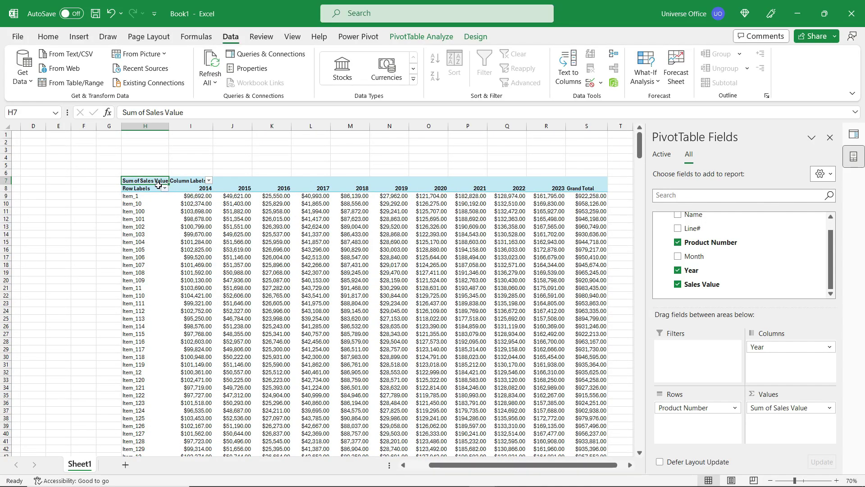
left_click_drag(152, 180, 604, 380)
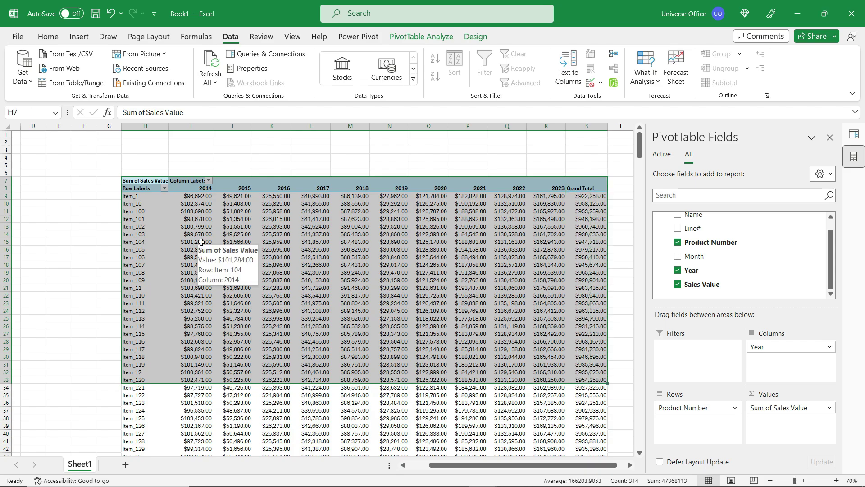